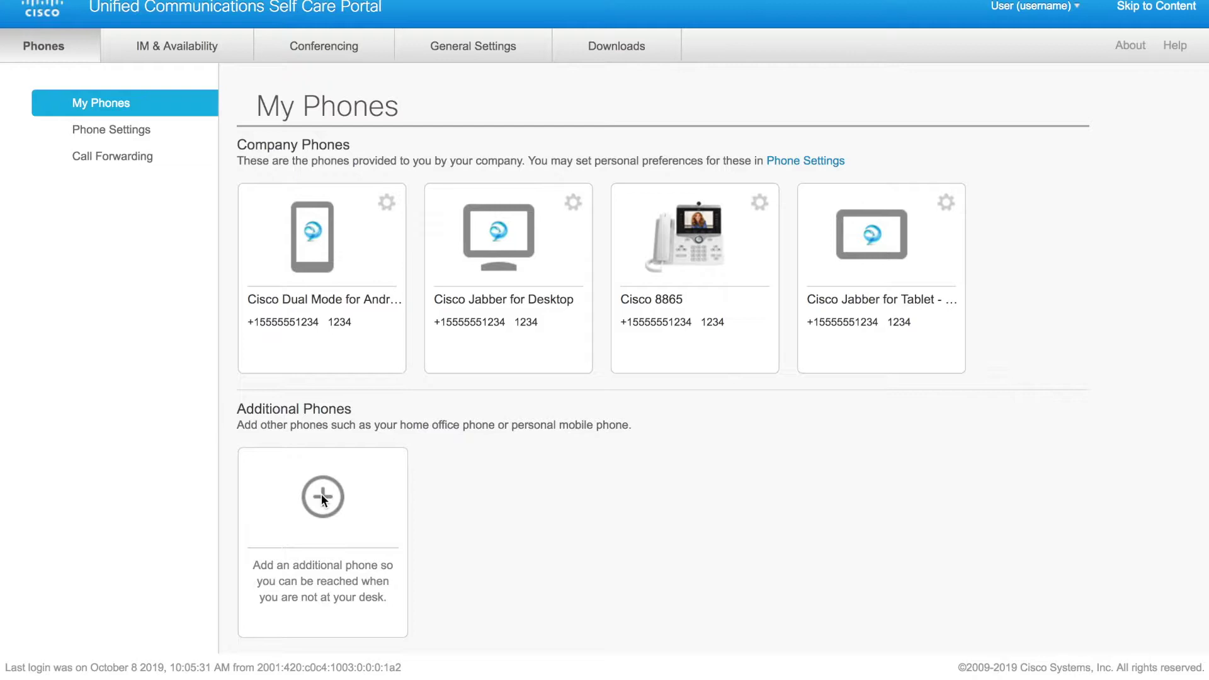
pyautogui.click(321, 494)
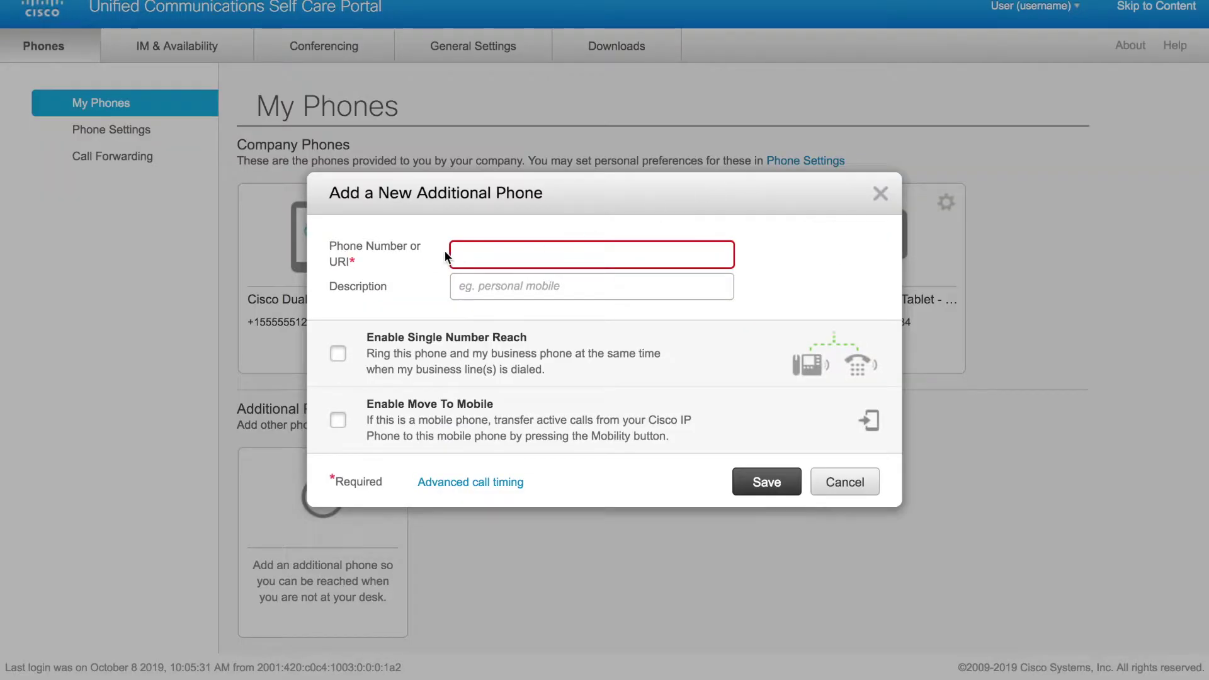
pyautogui.click(476, 251)
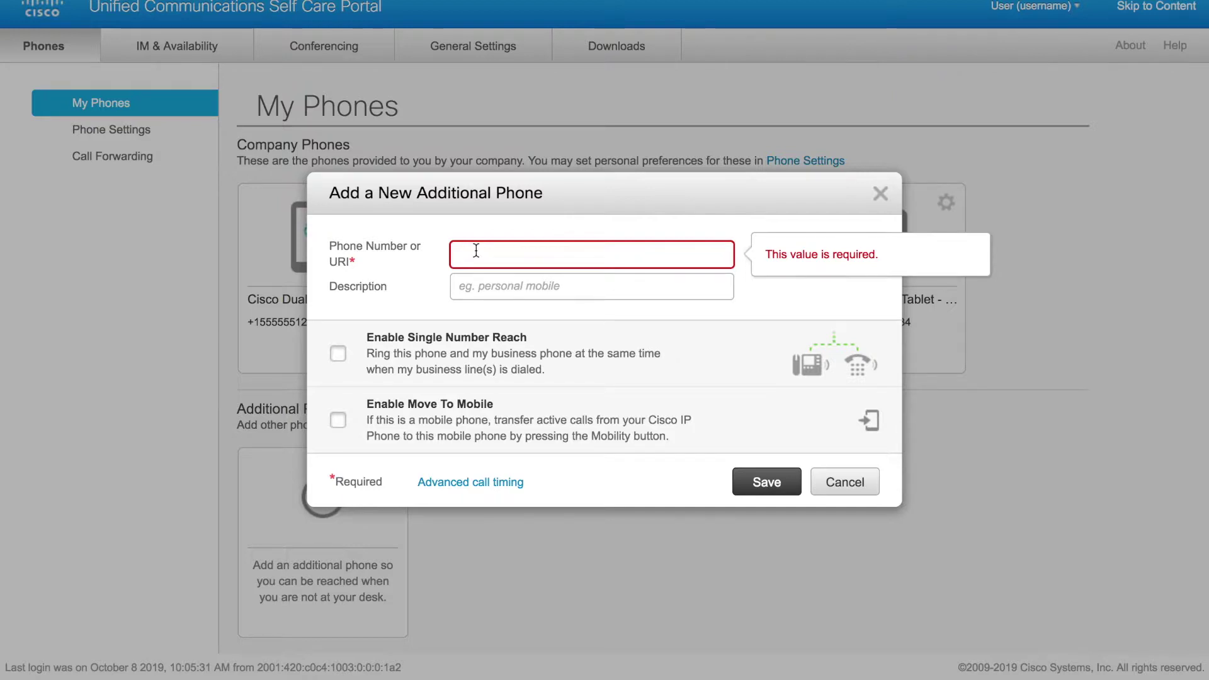
pyautogui.write('1')
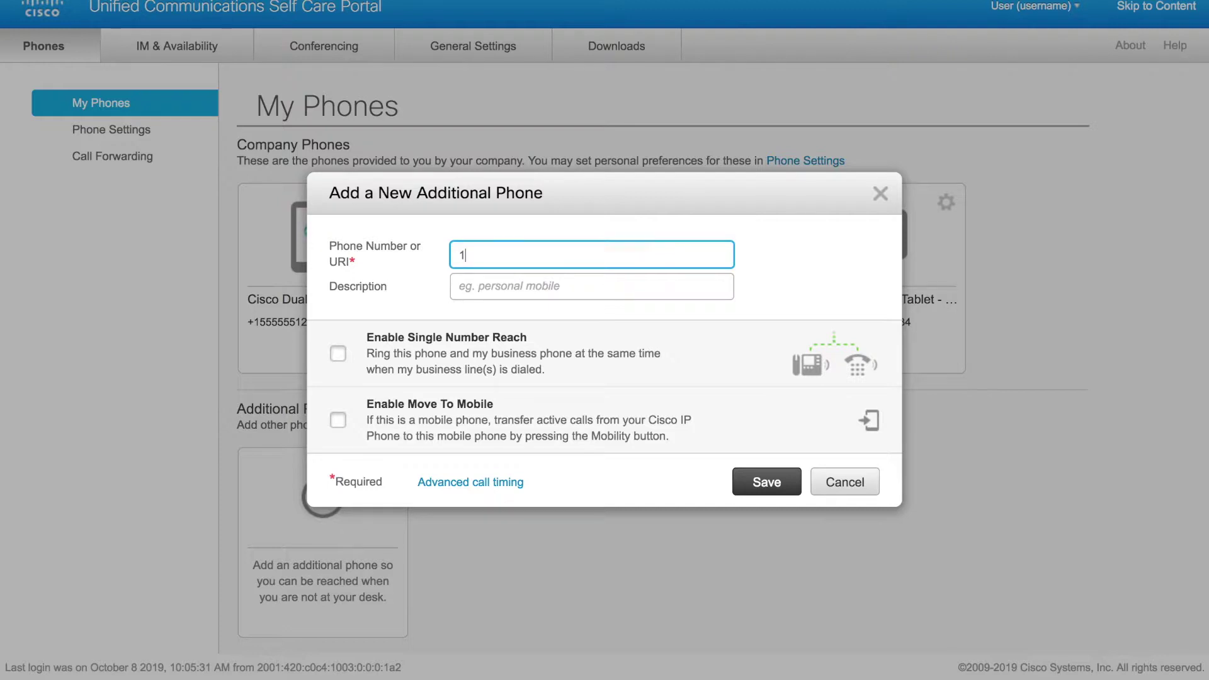
pyautogui.write('5555554321')
pyautogui.click(531, 289)
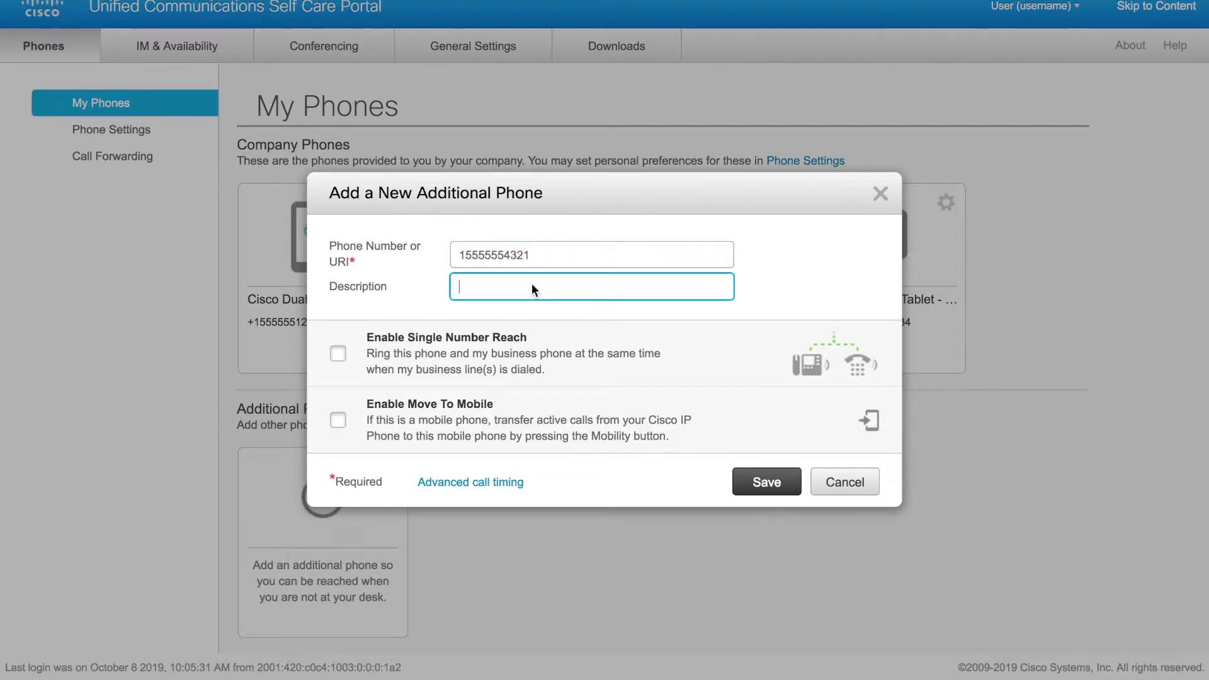
pyautogui.write('Mobile ')
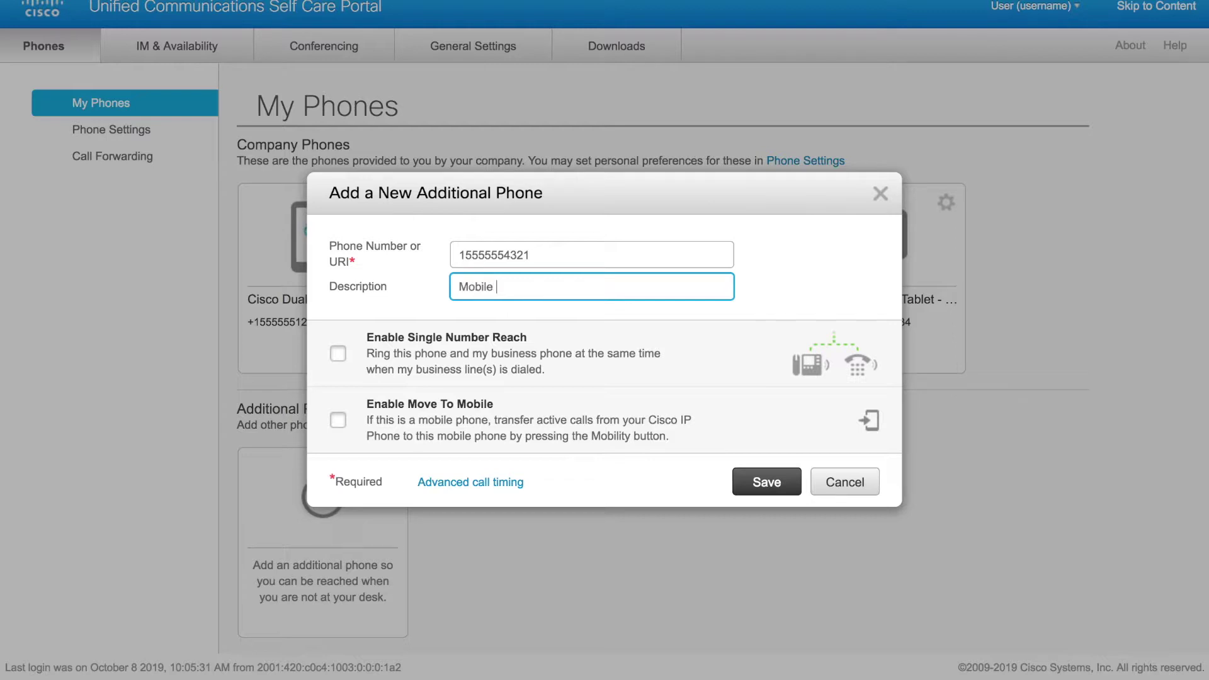
pyautogui.write('Phone')
pyautogui.press('Tab')
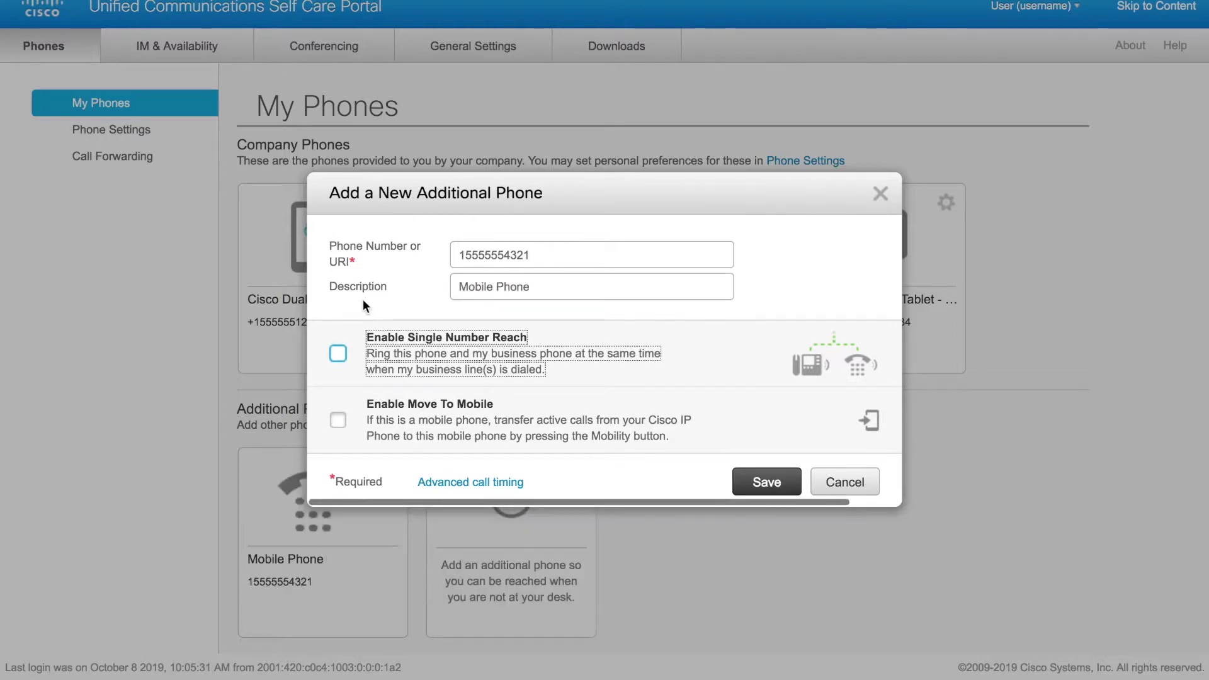
# Step: Enable Single Number Reach and Move To Mobile, then start a schedule for this ring assignment
pyautogui.click(339, 356)
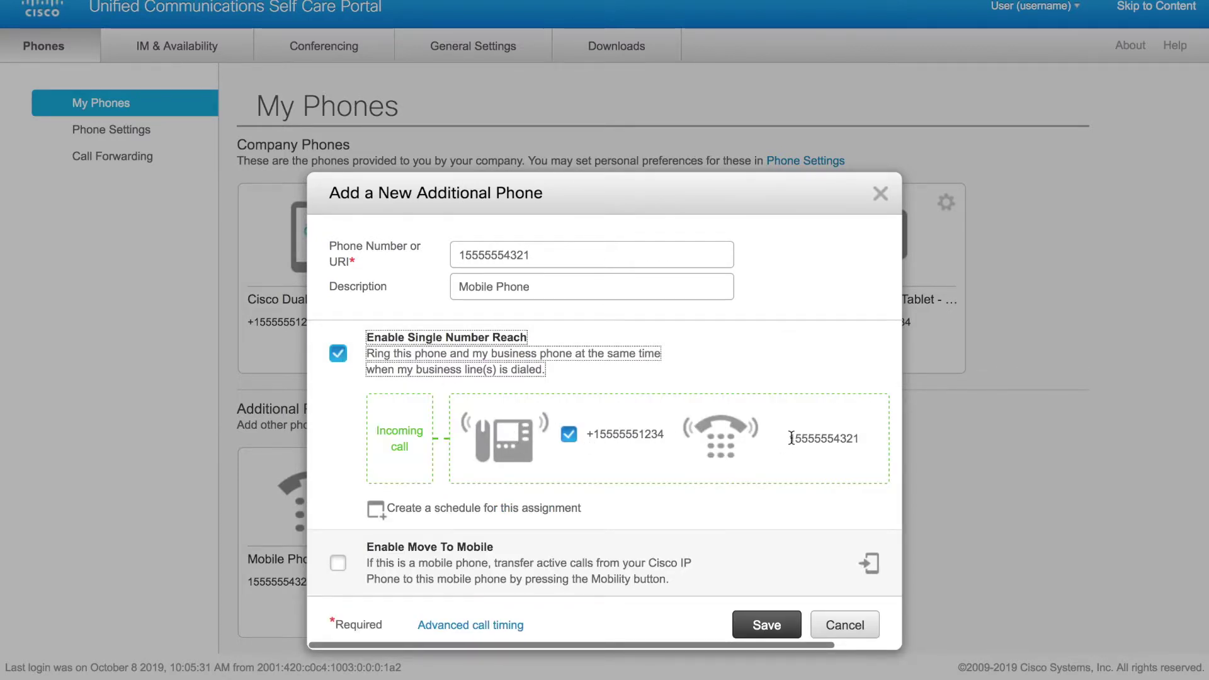
pyautogui.moveTo(790, 438); pyautogui.dragTo(857, 438)
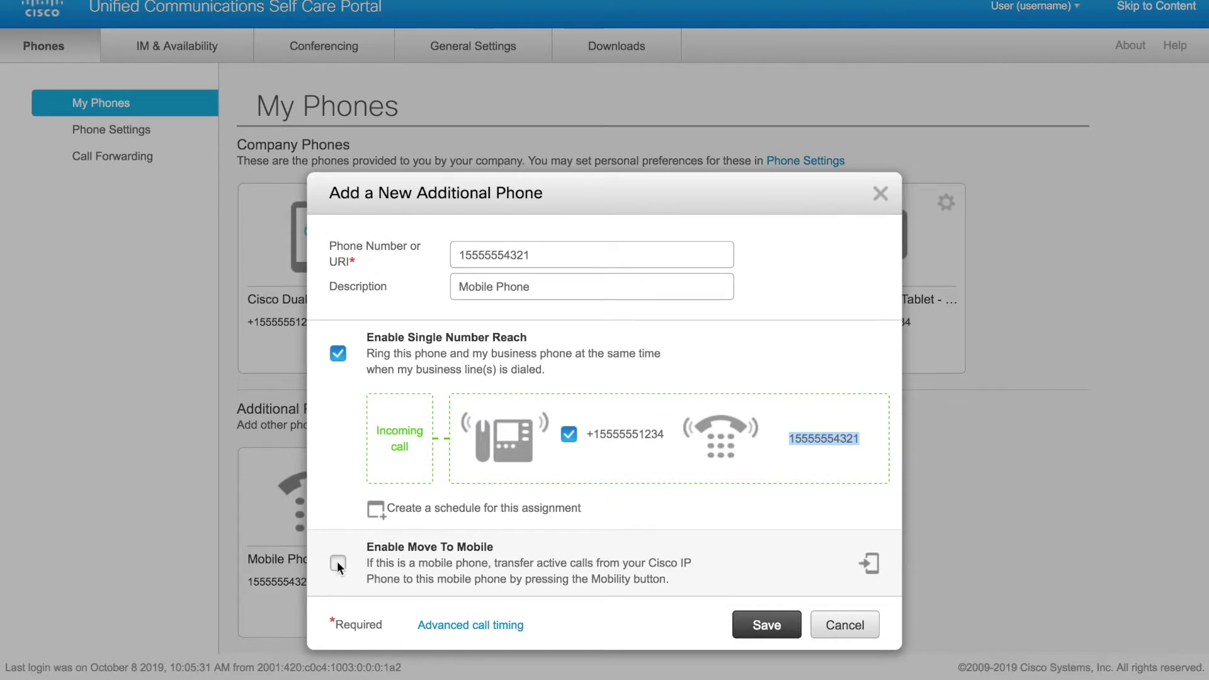
pyautogui.click(338, 561)
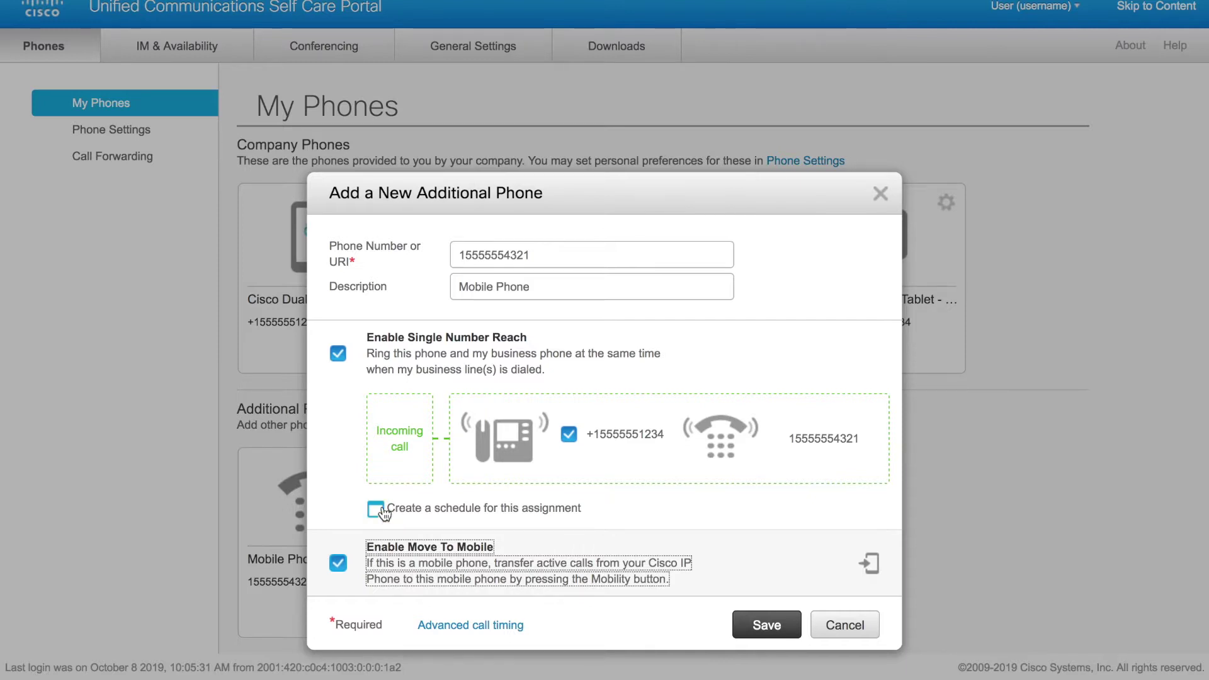
pyautogui.click(376, 508)
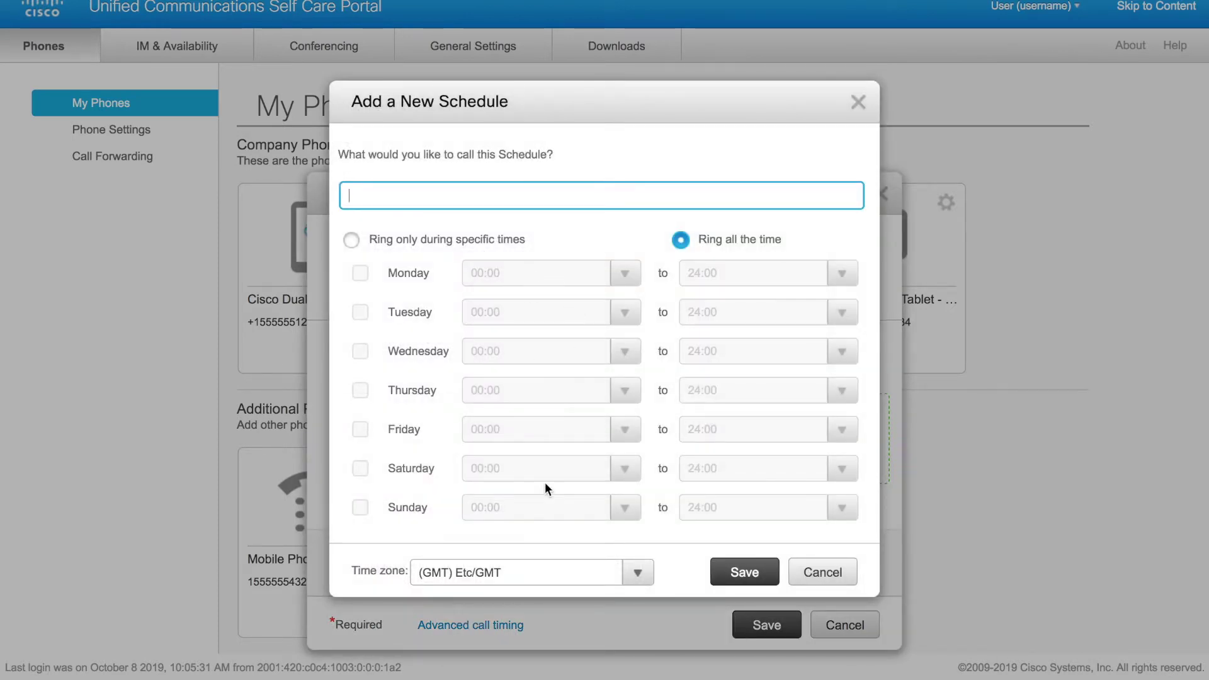
# Step: Name the schedule 'Business Hours' and set it to ring only during specific times
pyautogui.click(545, 189)
pyautogui.write('Business Hours')
pyautogui.click(352, 239)
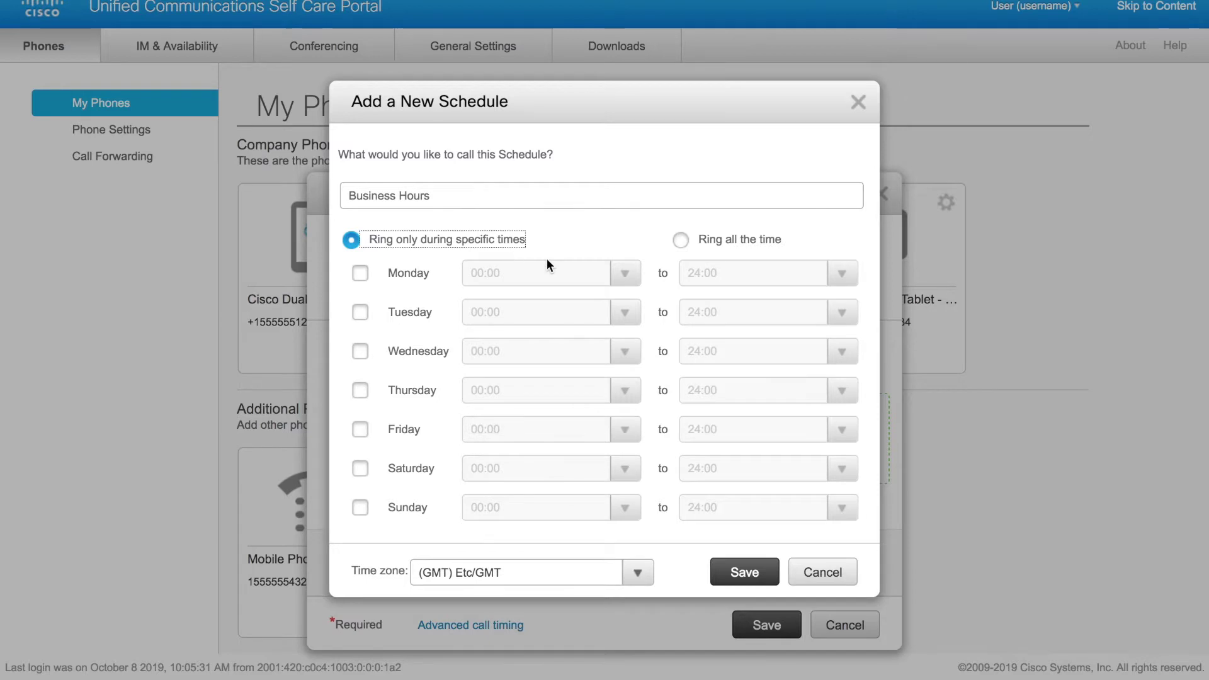
# Step: Set the schedule's time zone to (GMT-5:00) America/New_York
pyautogui.click(638, 573)
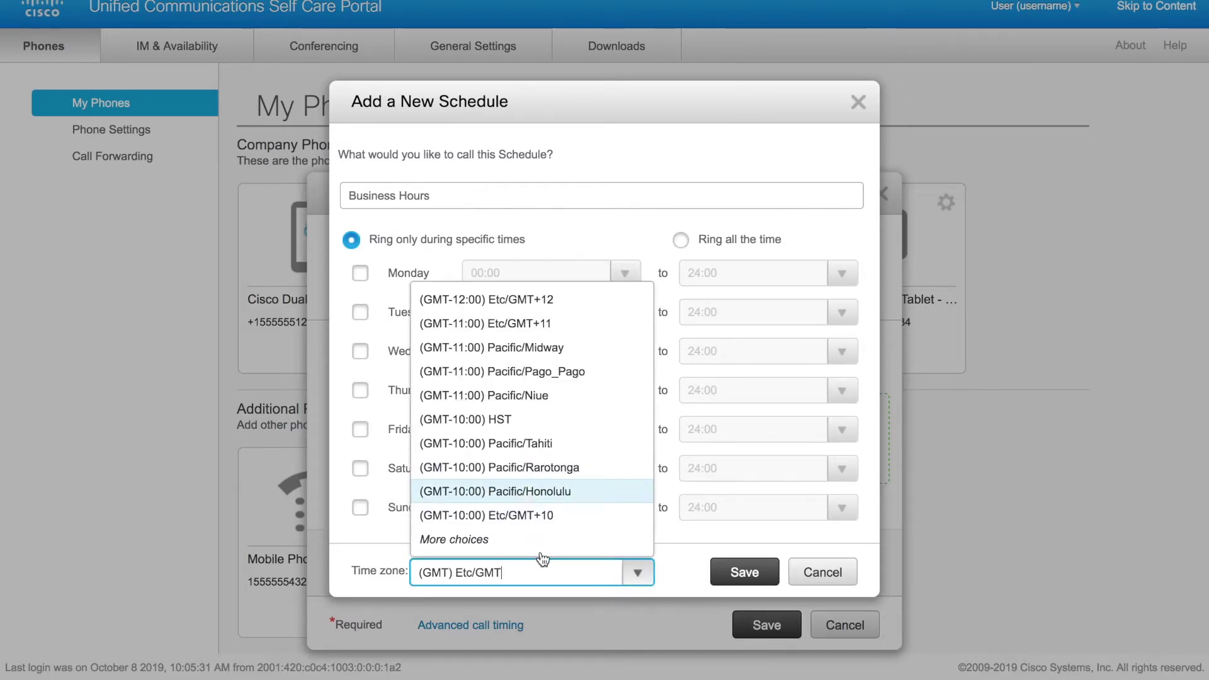
pyautogui.click(522, 543)
pyautogui.click(523, 543)
pyautogui.click(523, 542)
pyautogui.click(523, 544)
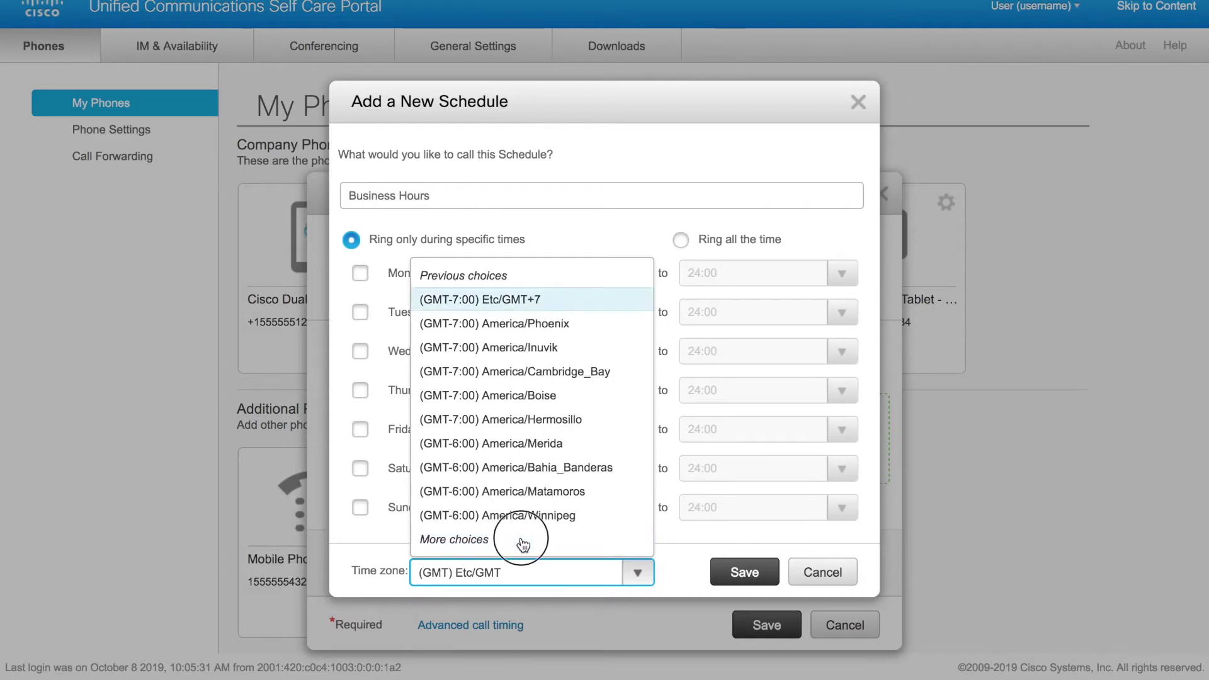
pyautogui.click(523, 545)
pyautogui.click(523, 543)
pyautogui.click(523, 543)
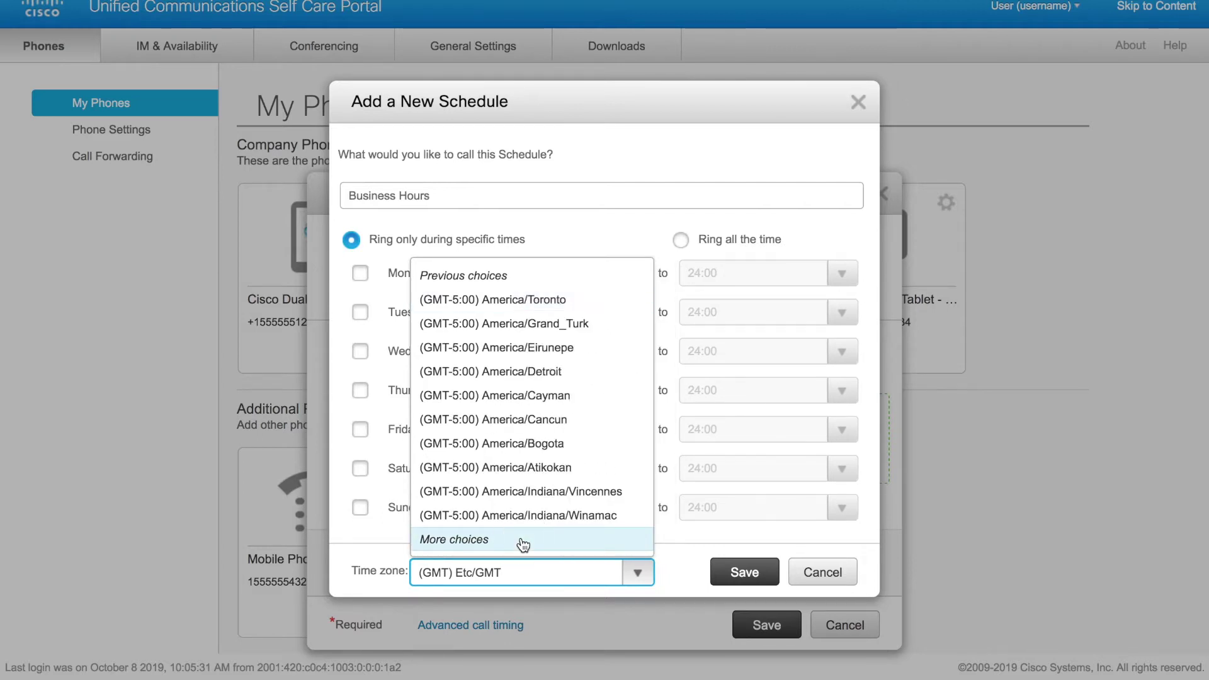
pyautogui.click(523, 543)
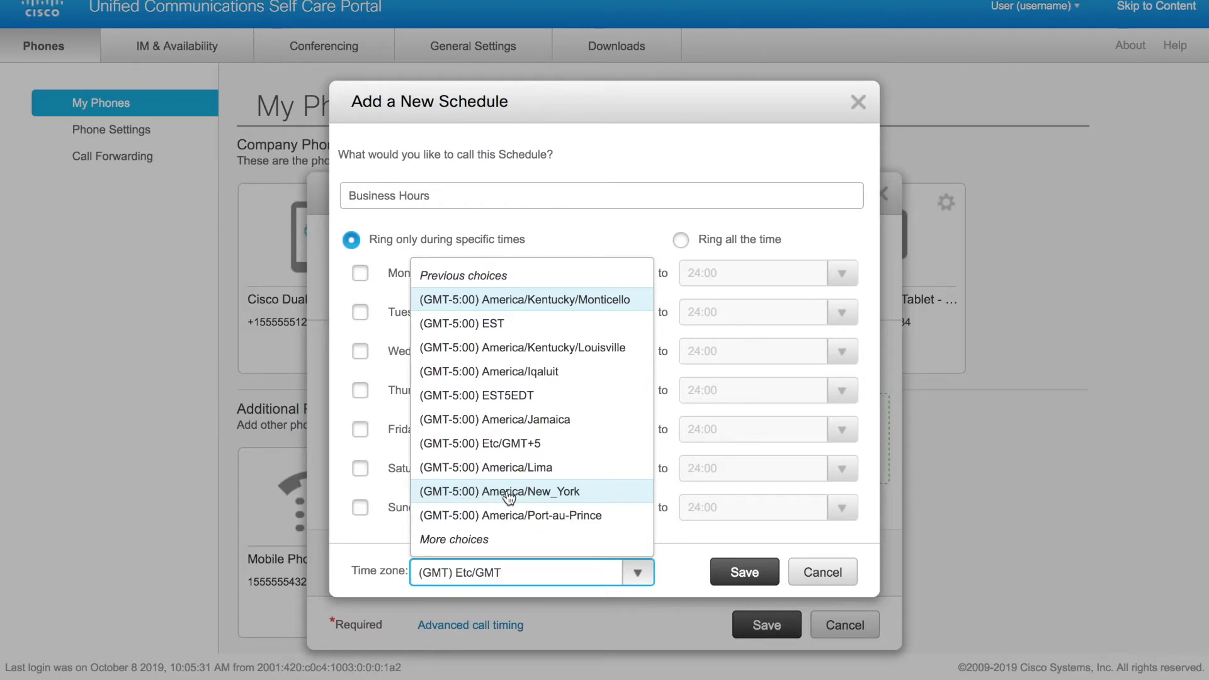
pyautogui.click(512, 493)
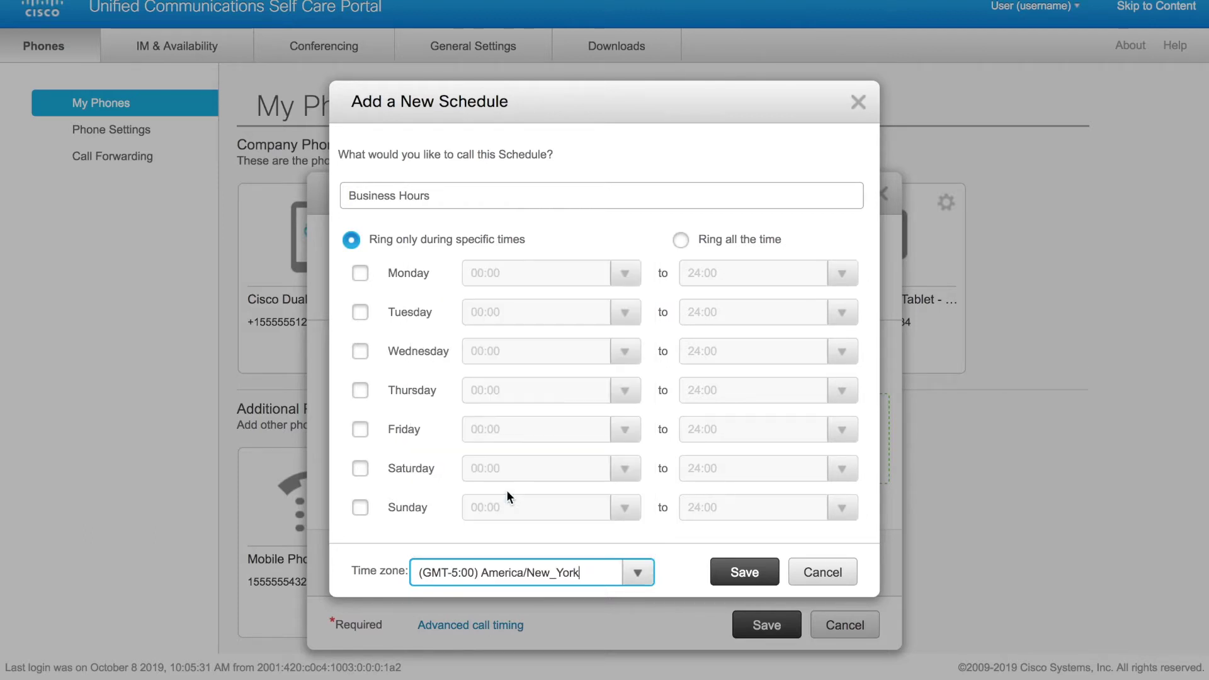
# Step: Include Monday, Tuesday, Wednesday, Thursday and Friday in the schedule
pyautogui.click(361, 275)
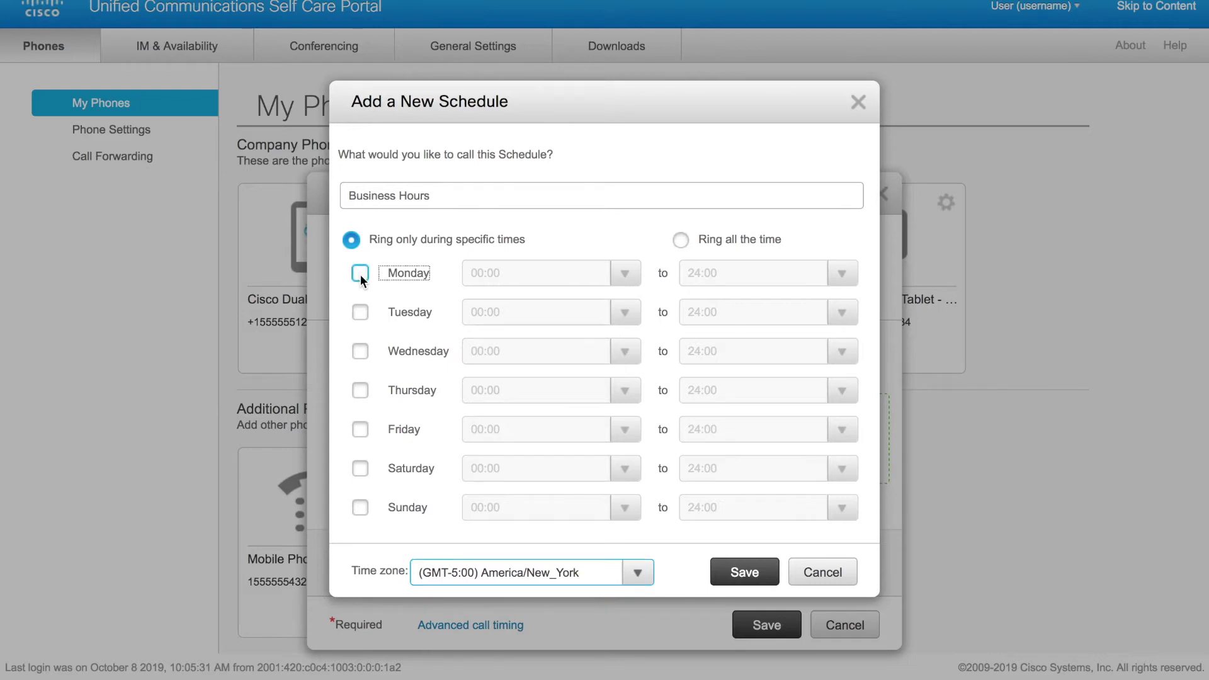
pyautogui.click(365, 312)
pyautogui.click(363, 349)
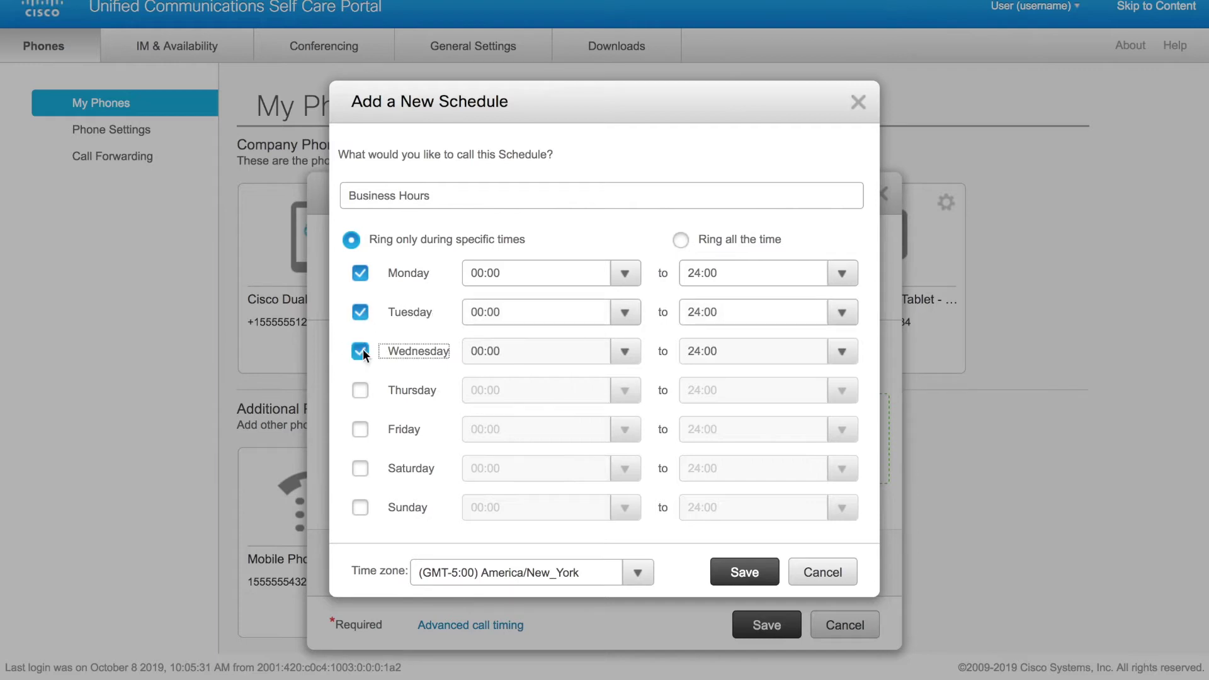
pyautogui.click(361, 389)
pyautogui.click(359, 429)
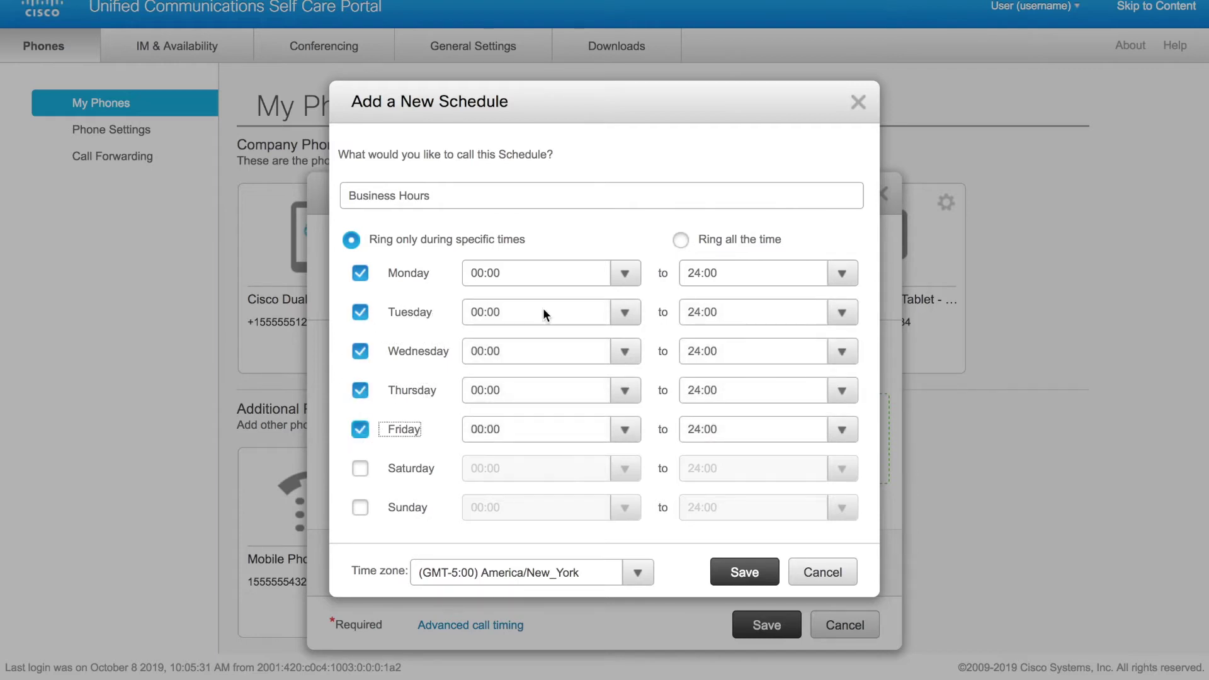
# Step: Set the weekday ringing hours to start at 08:00 and end at 17:00
pyautogui.click(625, 274)
pyautogui.scroll(-3, 552, 396)
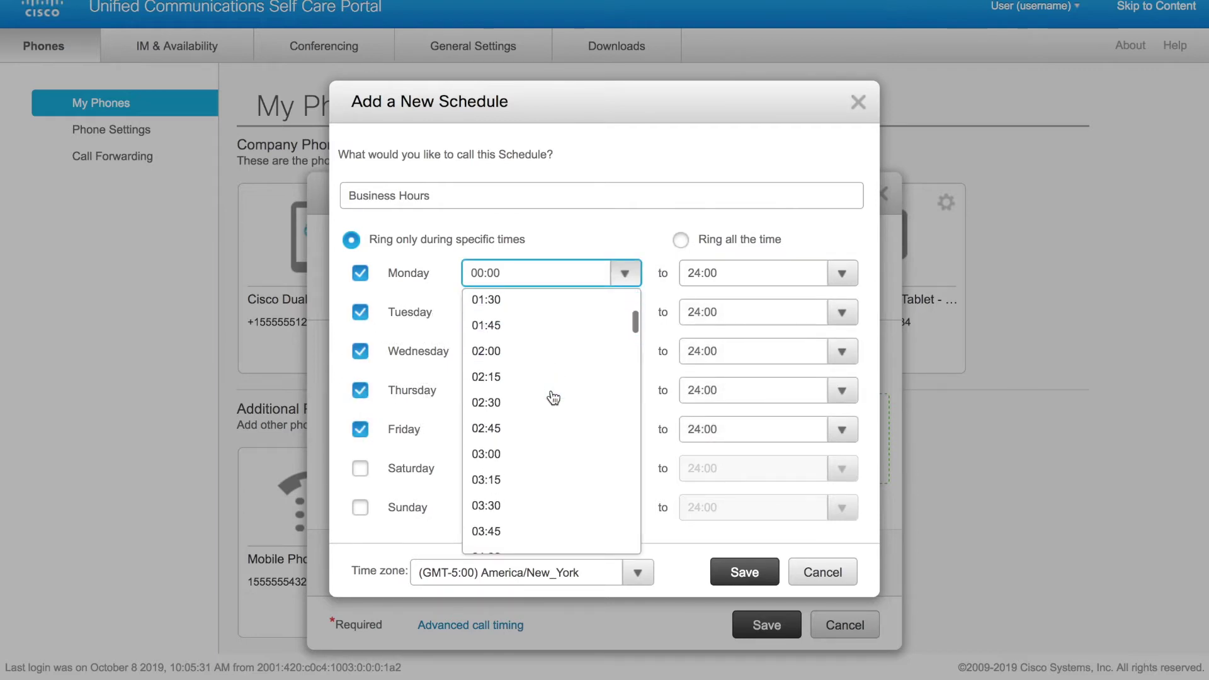
pyautogui.scroll(-6, 554, 398)
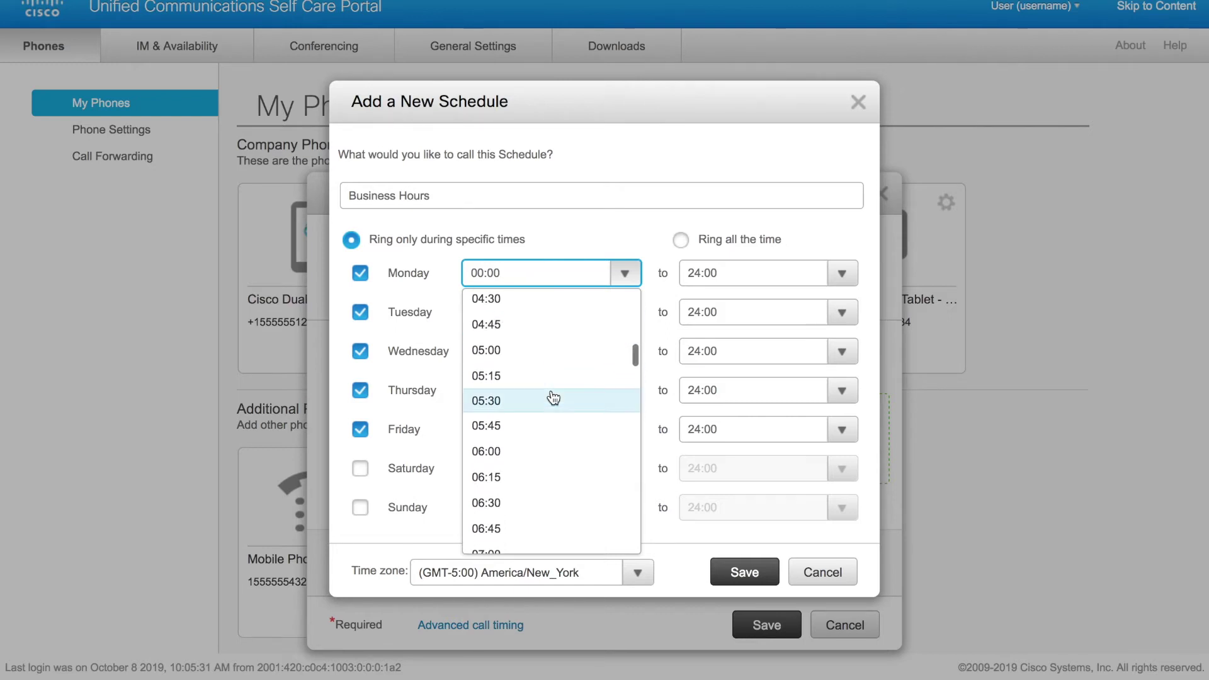
pyautogui.scroll(-3, 524, 443)
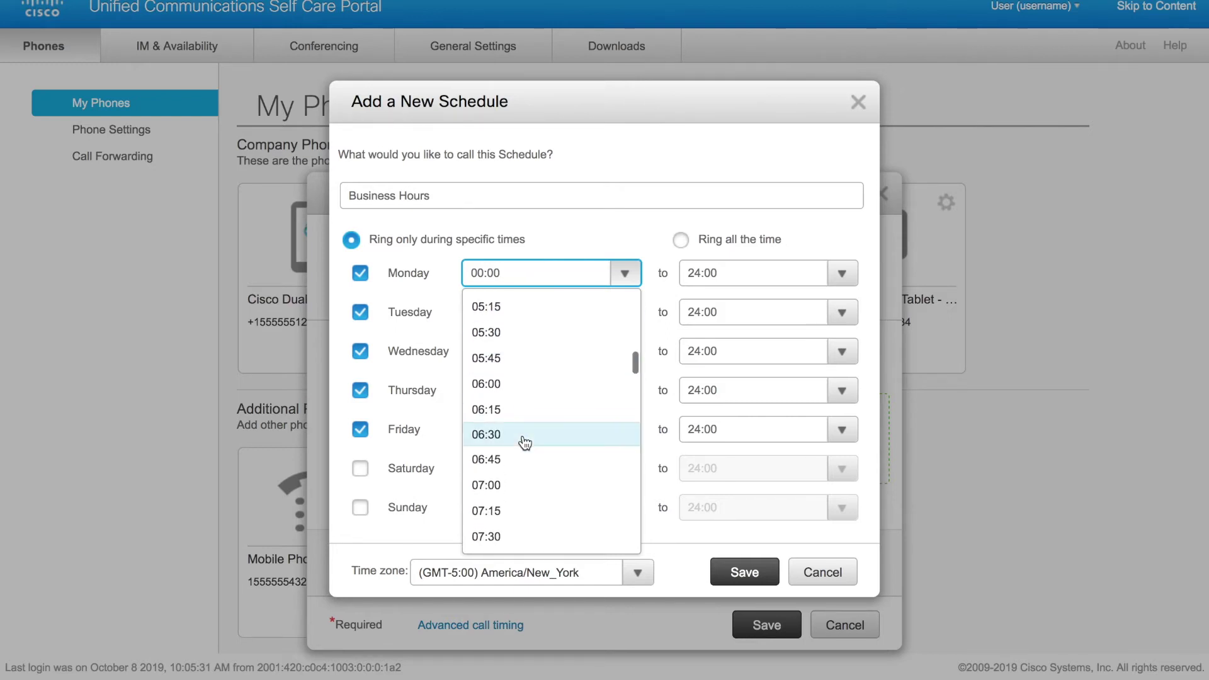
pyautogui.click(526, 518)
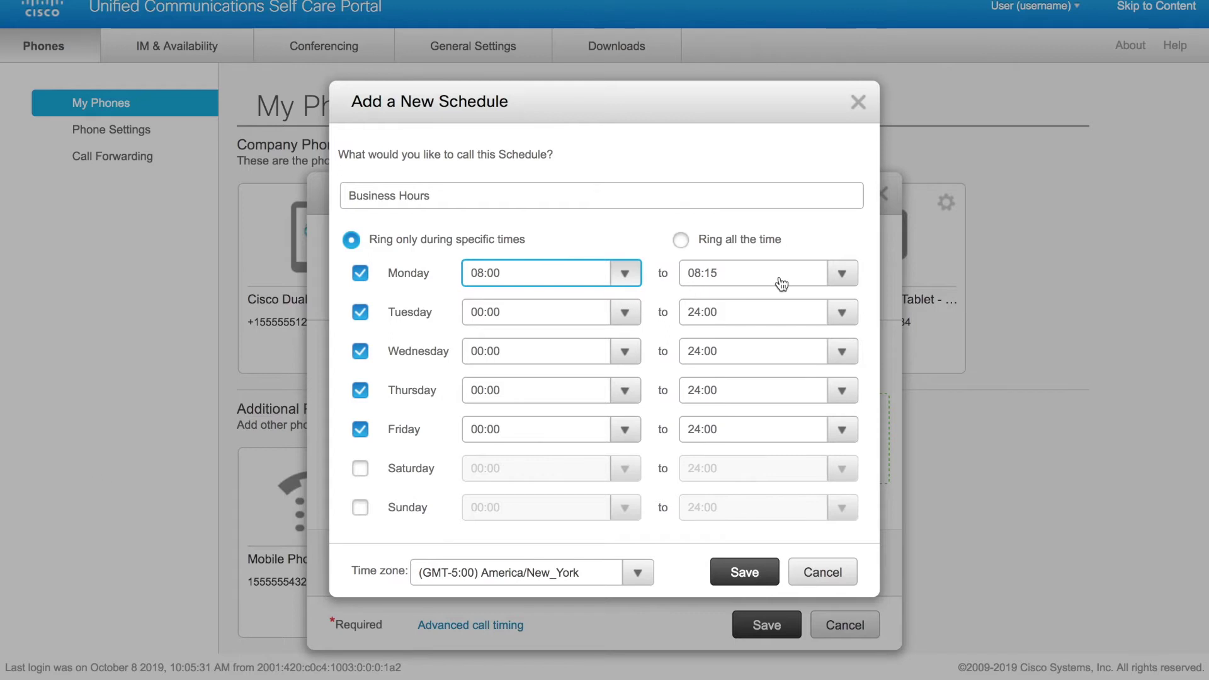
pyautogui.click(843, 277)
pyautogui.scroll(-8, 759, 353)
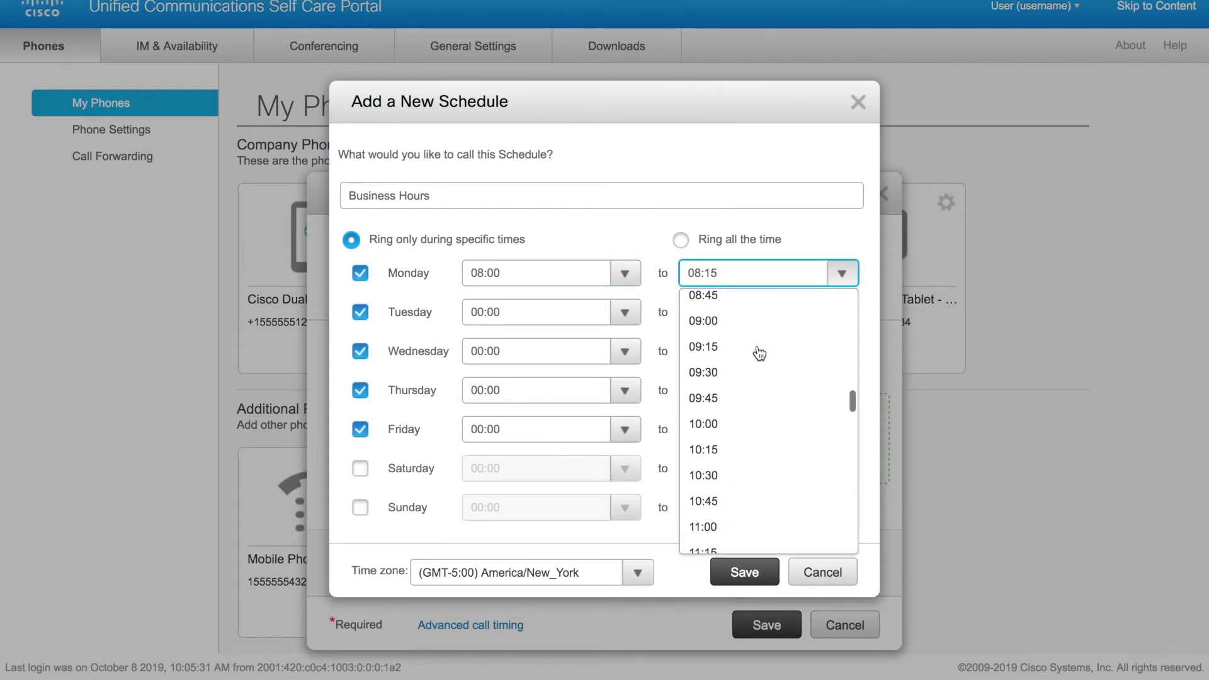
pyautogui.scroll(-4, 760, 354)
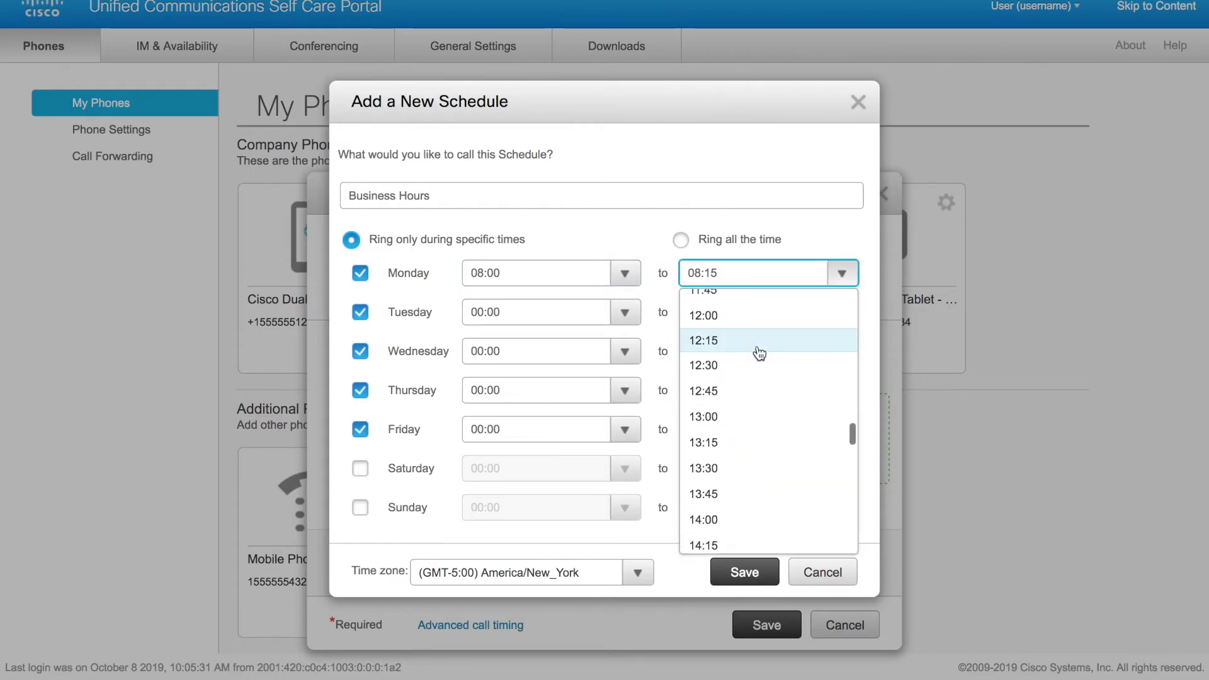
pyautogui.scroll(-4, 760, 354)
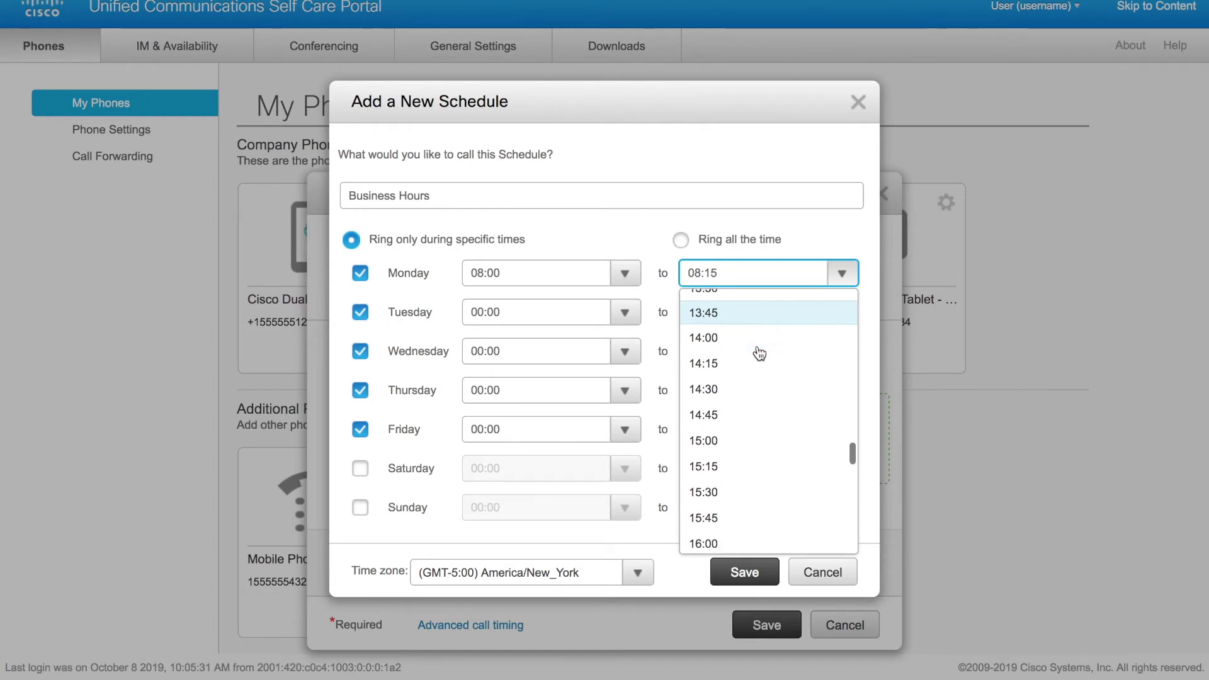
pyautogui.scroll(-2, 760, 353)
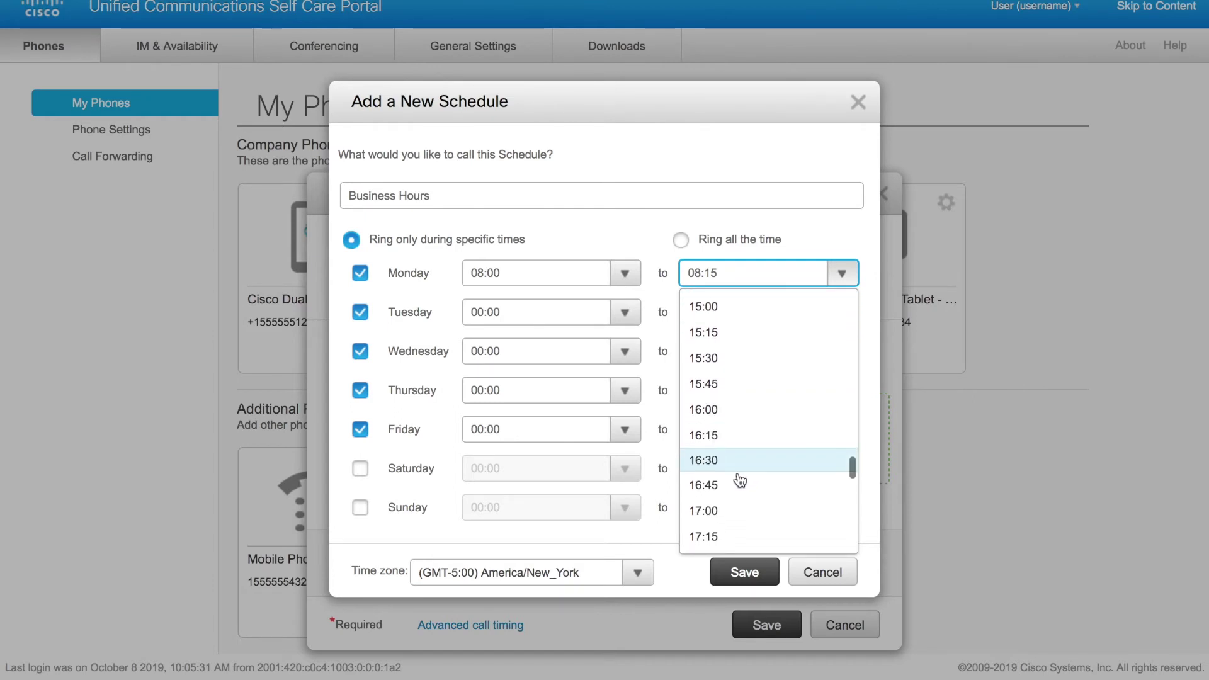
pyautogui.click(711, 505)
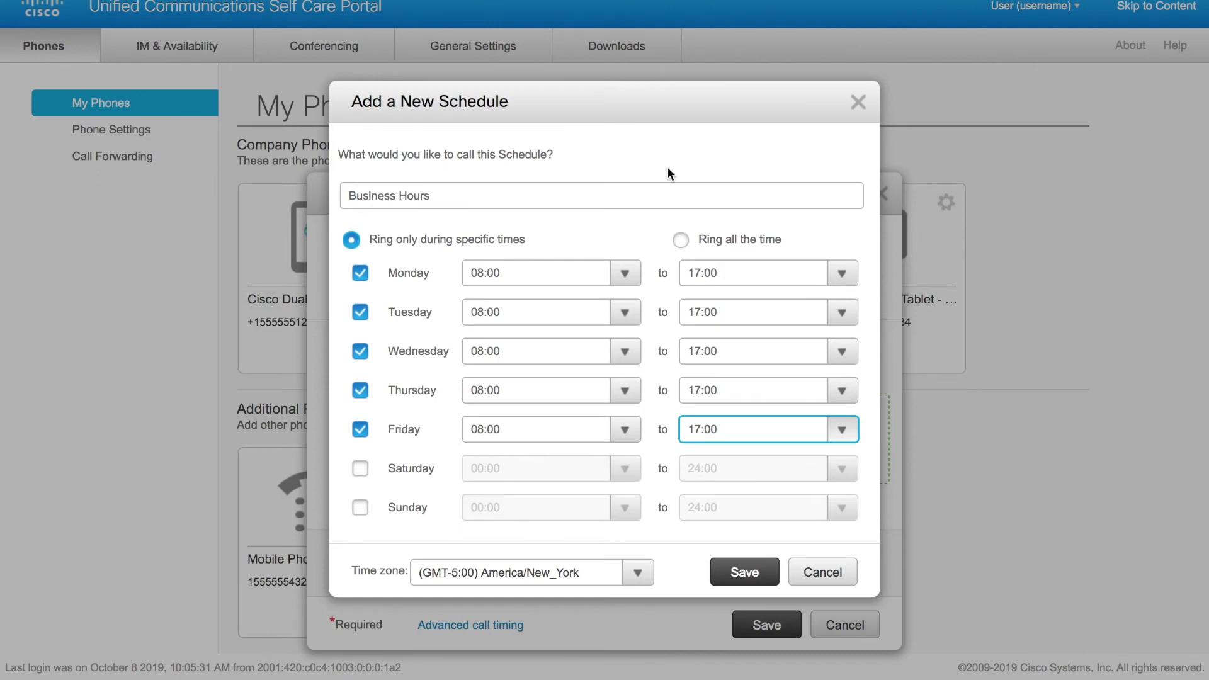
# Step: Save the Business Hours schedule and the new Mobile Phone additional phone
pyautogui.click(744, 574)
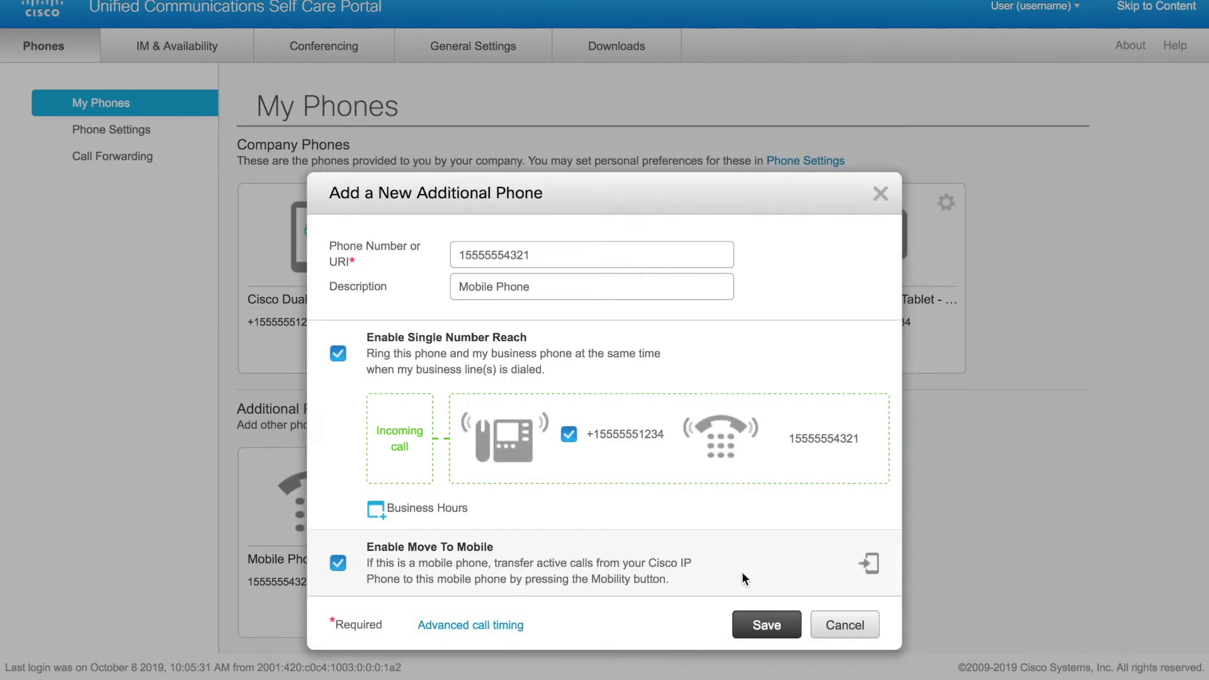
pyautogui.click(768, 626)
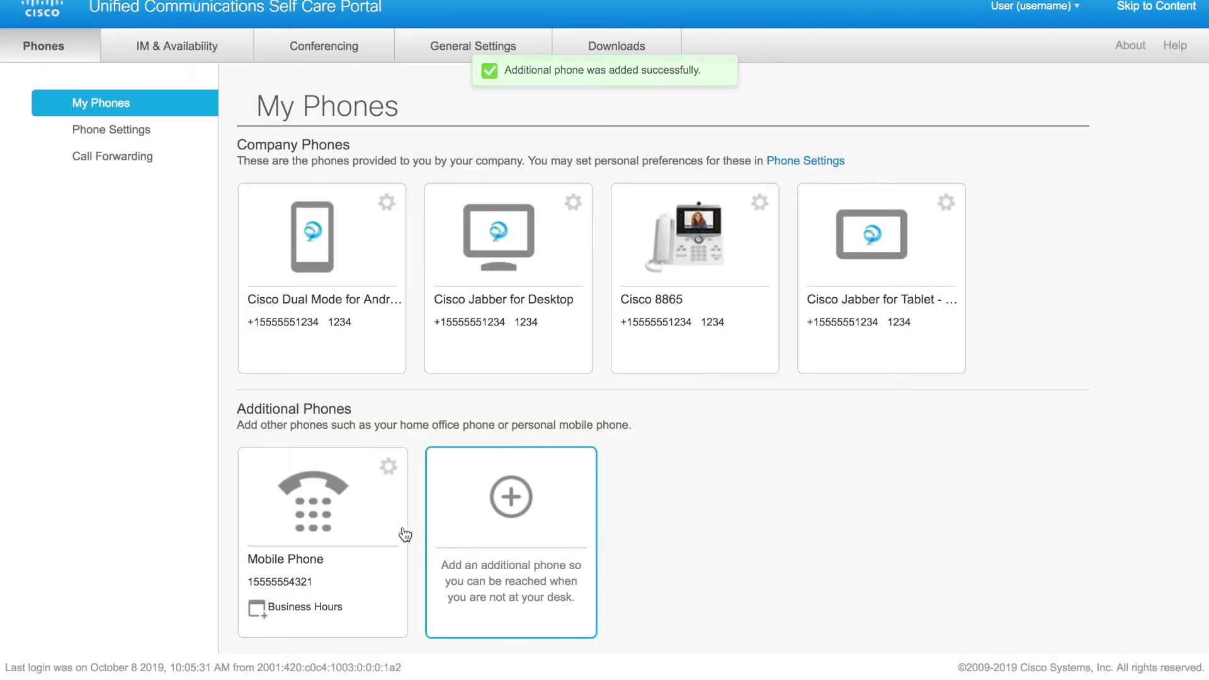
# Step: Delete the Mobile Phone card from Additional Phones
pyautogui.click(388, 469)
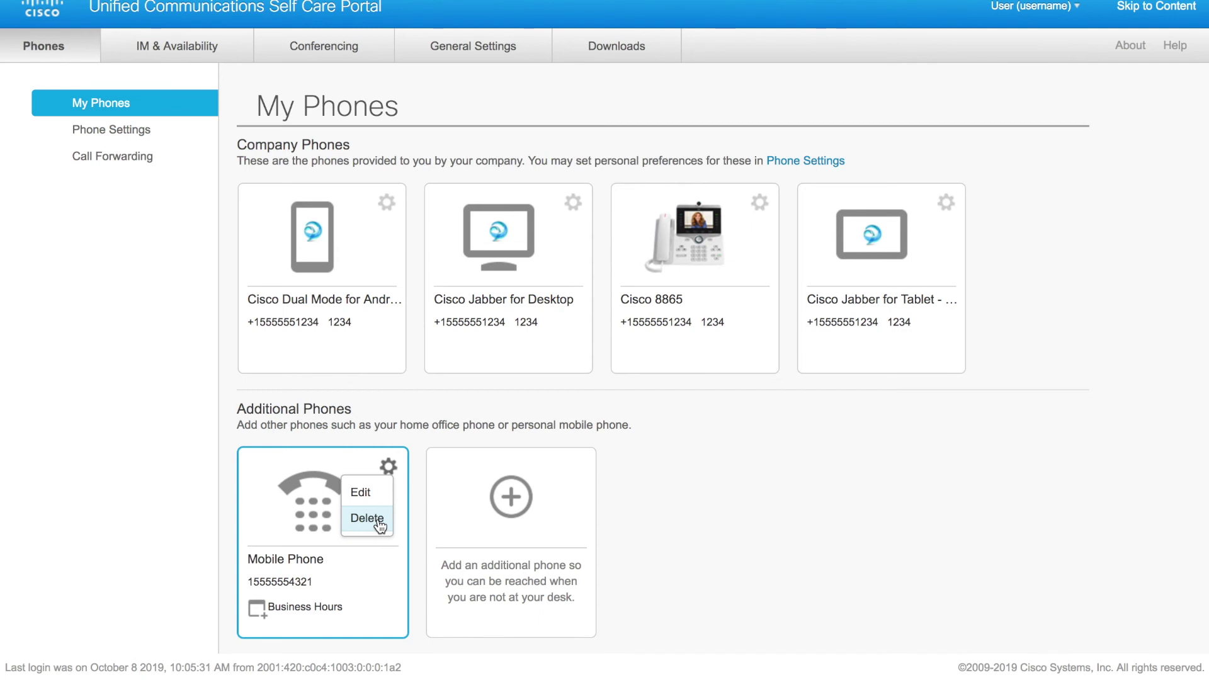
pyautogui.click(378, 521)
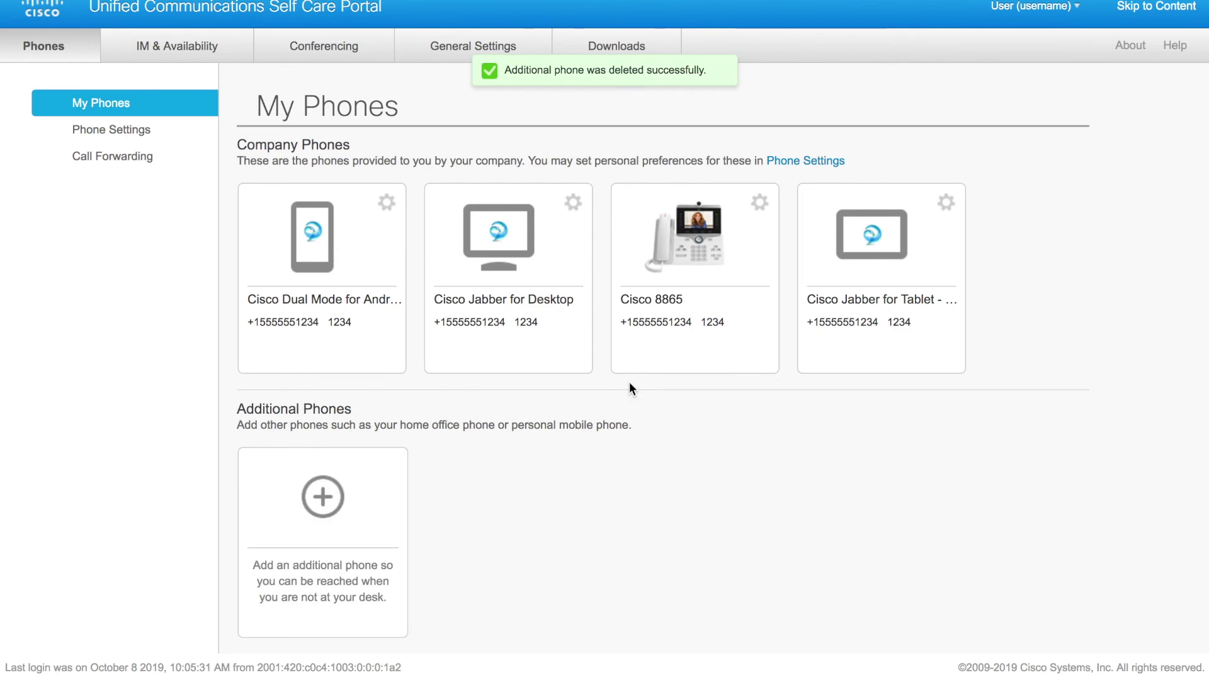